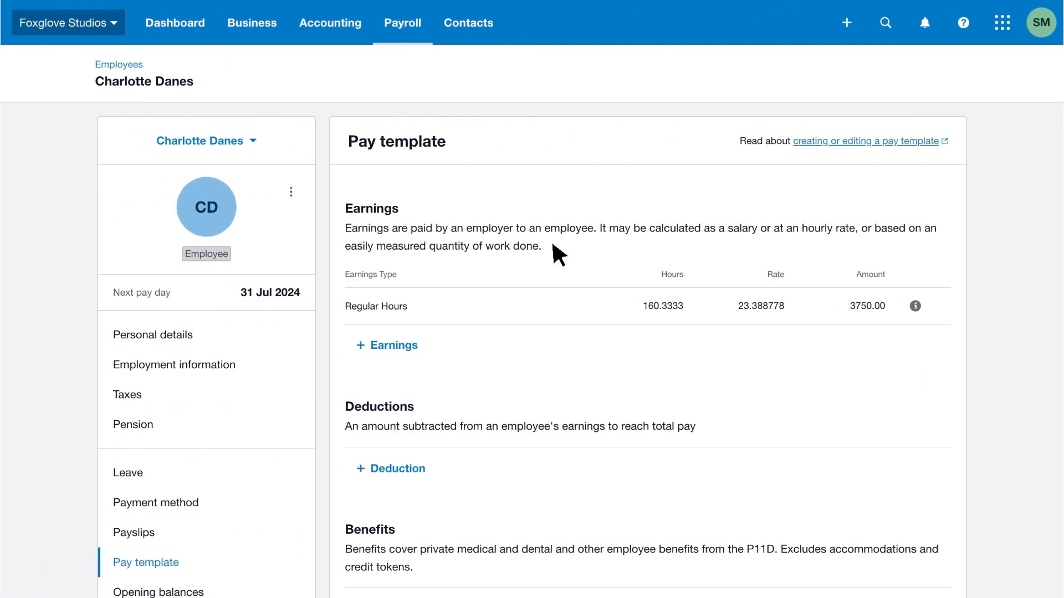
Step: Review the sections of the employee's pay template, from earnings down to earnings orders
scroll(557, 254, "down", 2)
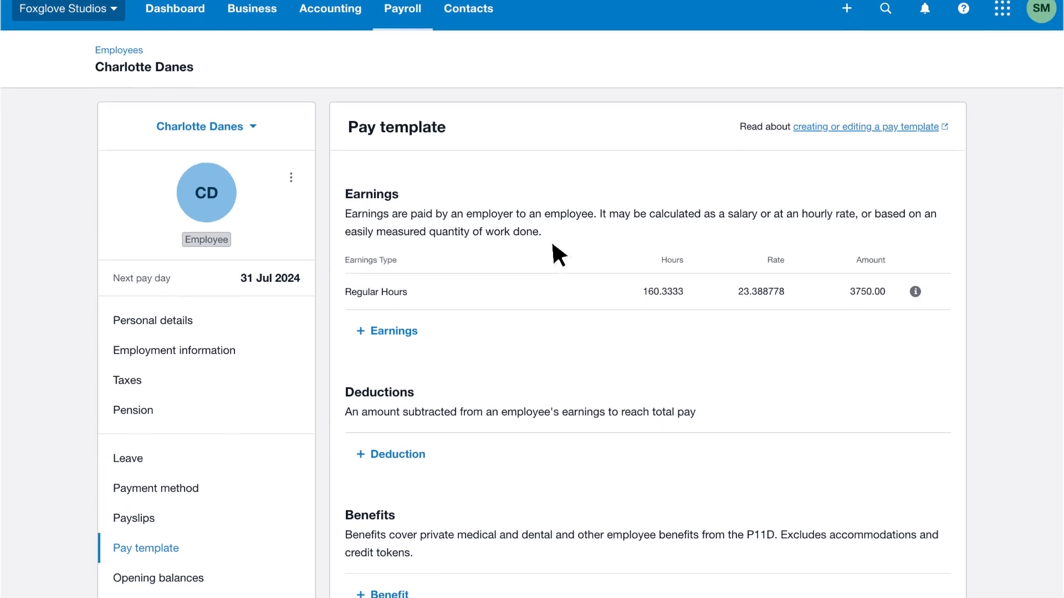
scroll(556, 252, "down", 5)
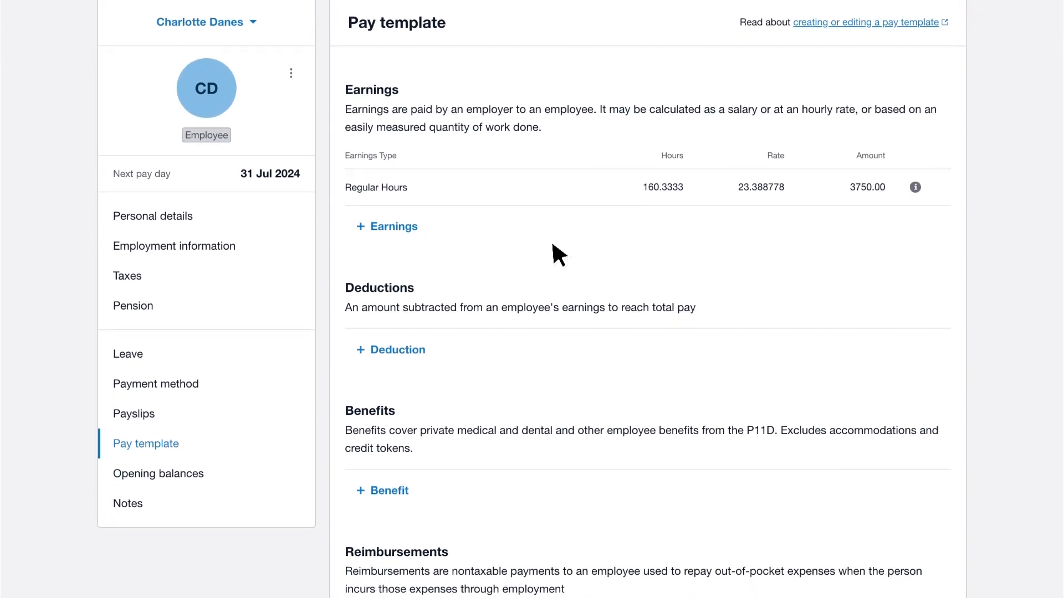
scroll(553, 245, "down", 6)
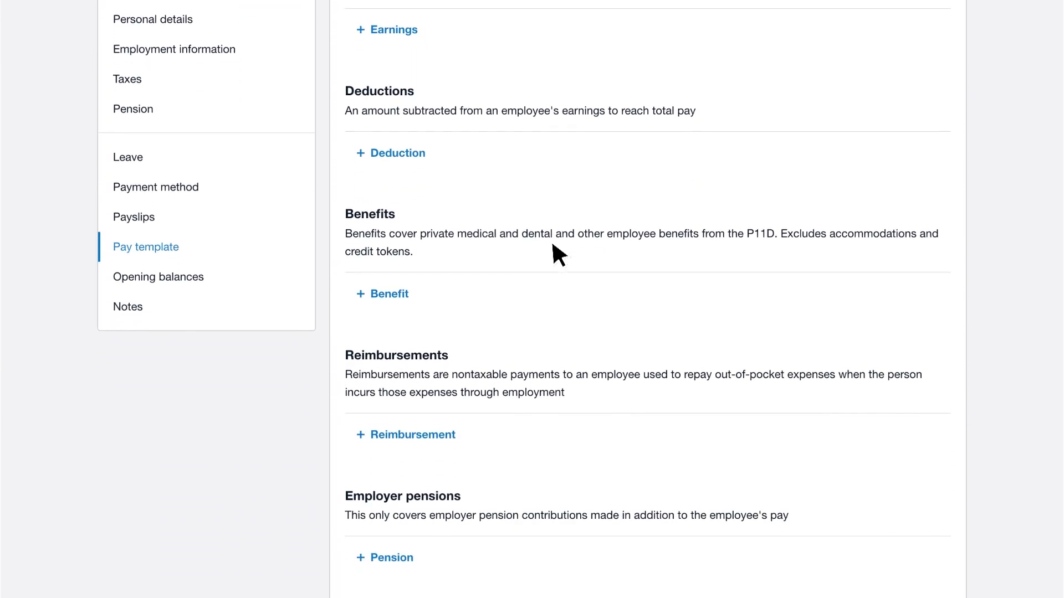
scroll(559, 255, "down", 3)
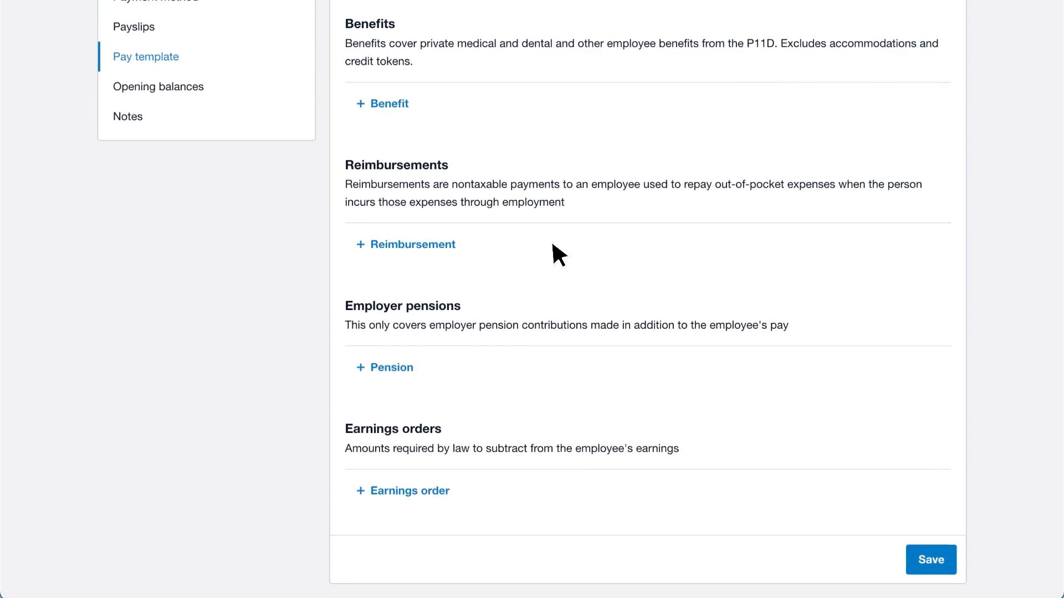
scroll(552, 245, "up", 2)
scroll(553, 245, "up", 5)
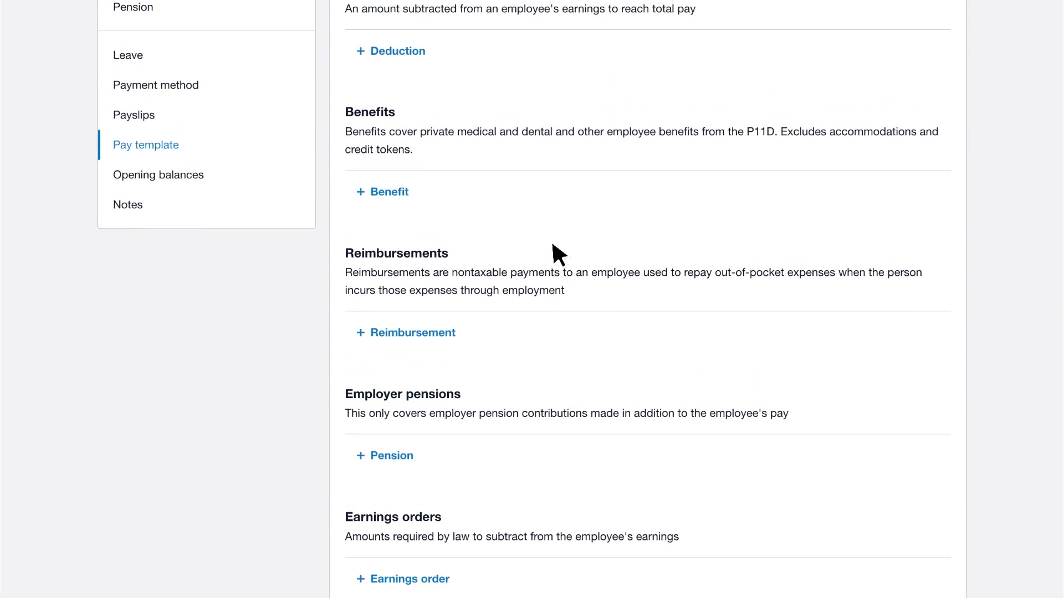
scroll(553, 245, "up", 5)
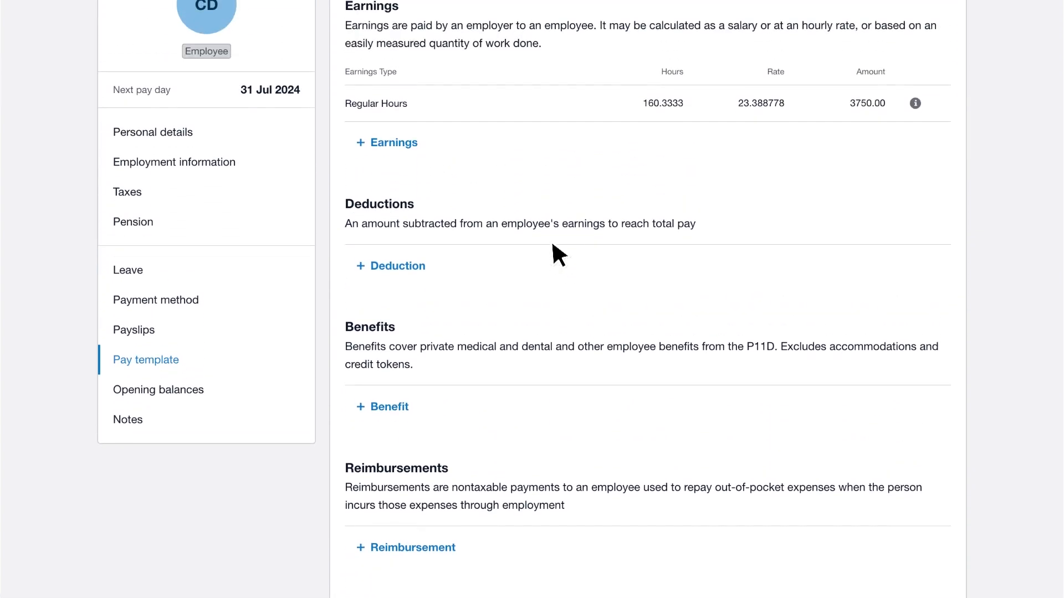
scroll(553, 245, "up", 3)
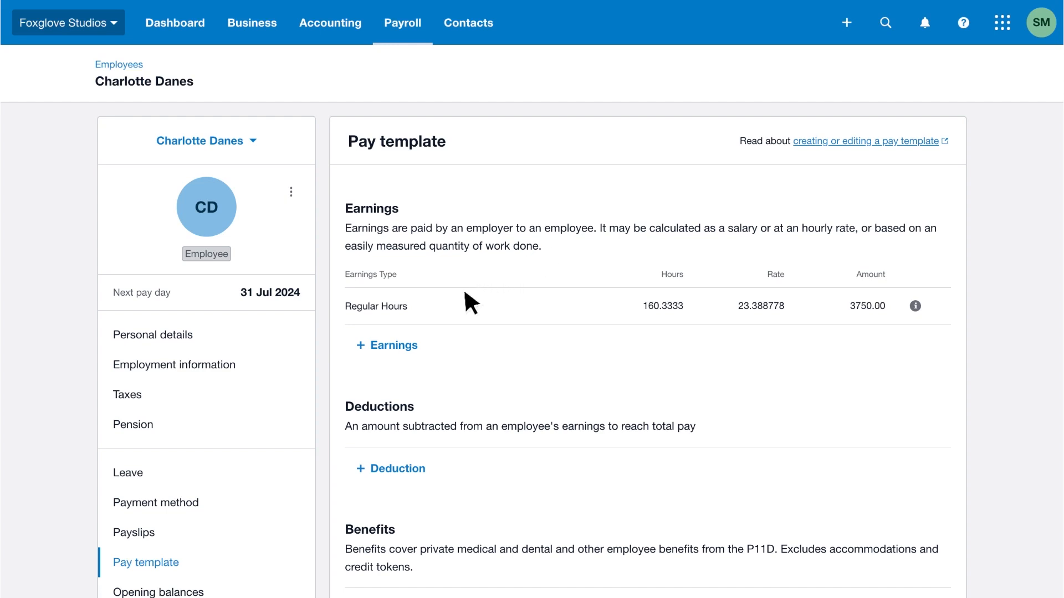
Step: Add an Overtime Hours earnings line to the employee's pay template
left_click(355, 360)
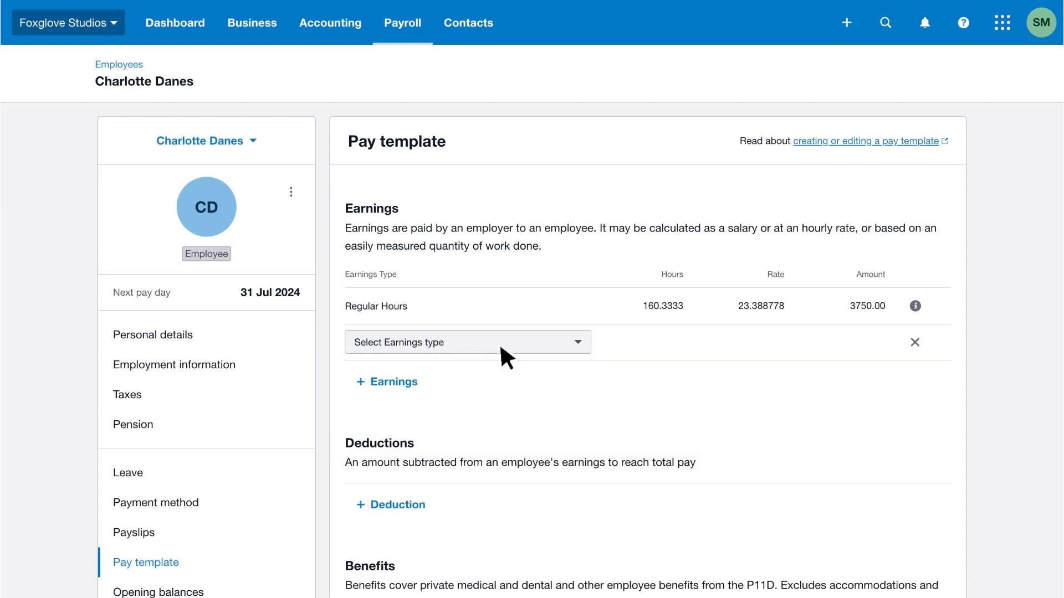
left_click(583, 345)
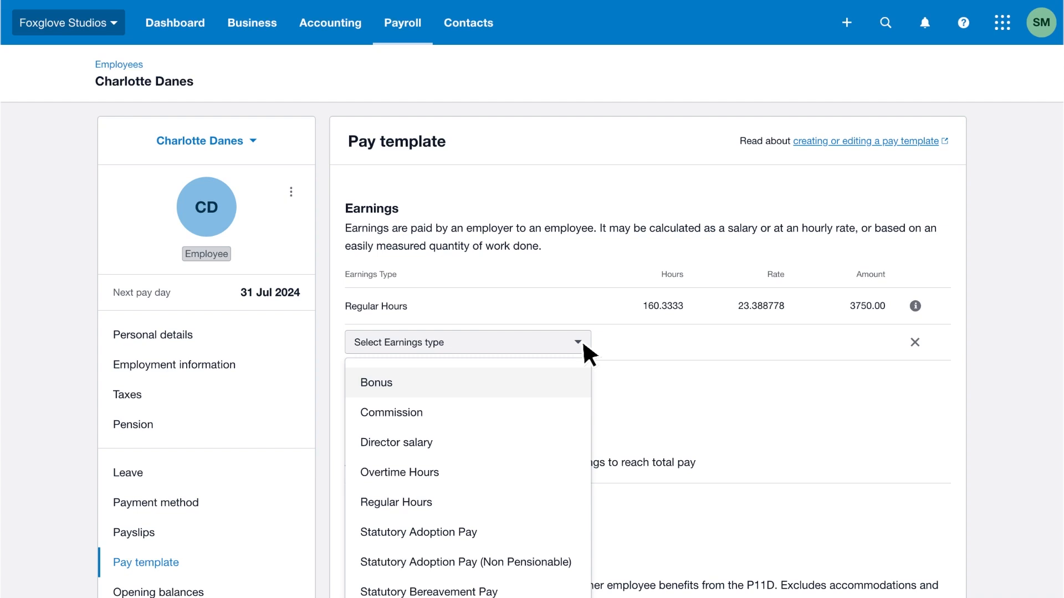
left_click(454, 472)
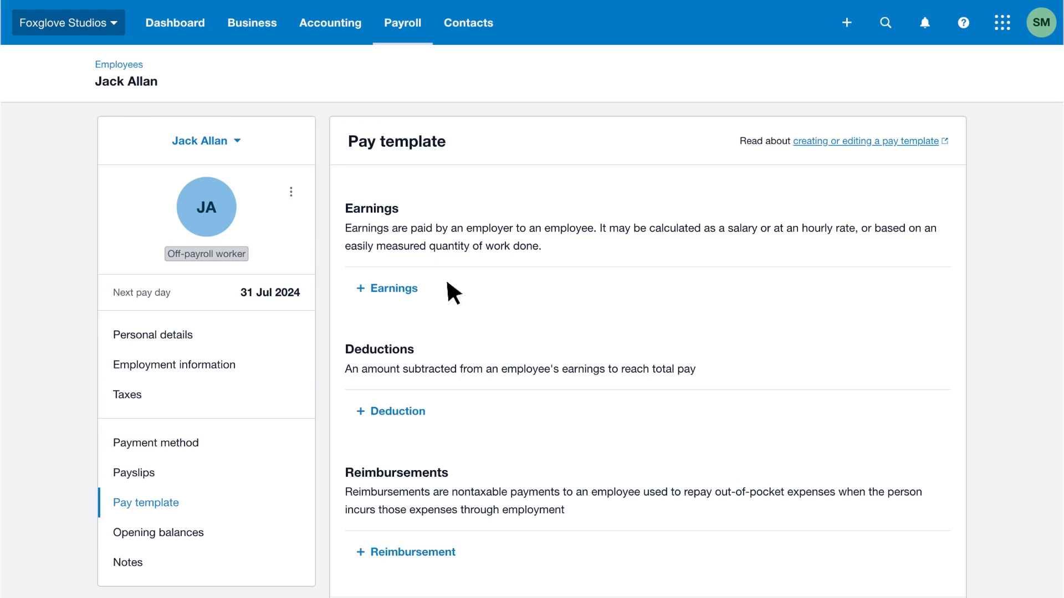
Step: Add a Contractor day rate earnings line to the off-payroll worker's pay template
left_click(423, 287)
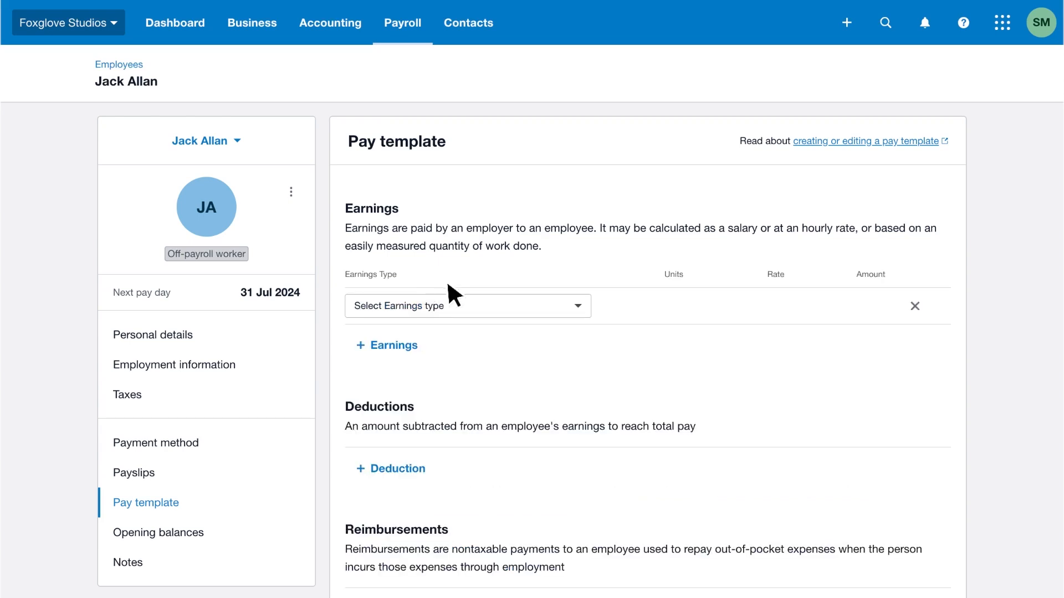
left_click(547, 312)
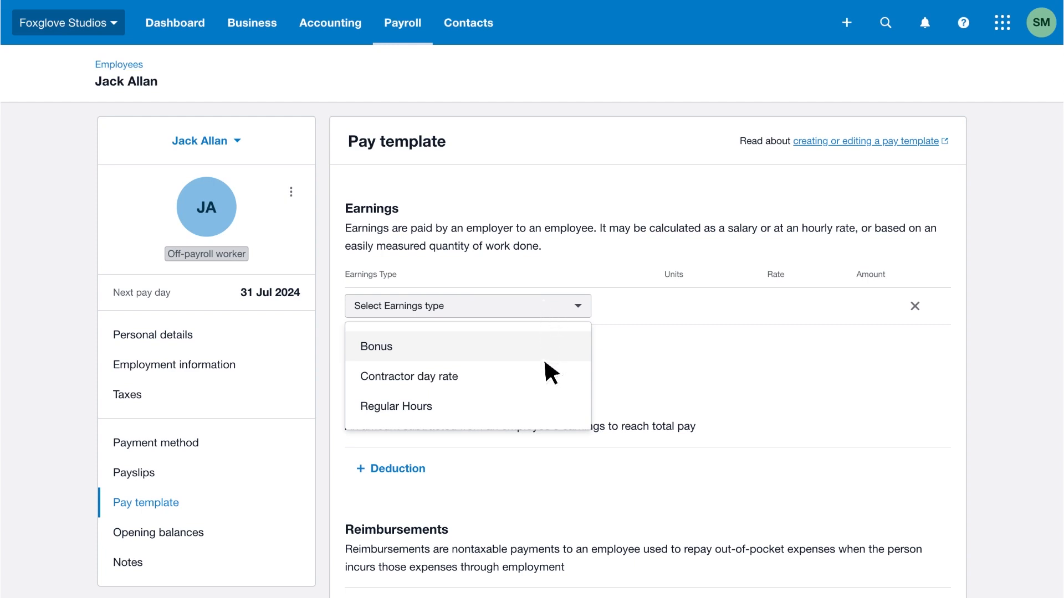
left_click(550, 380)
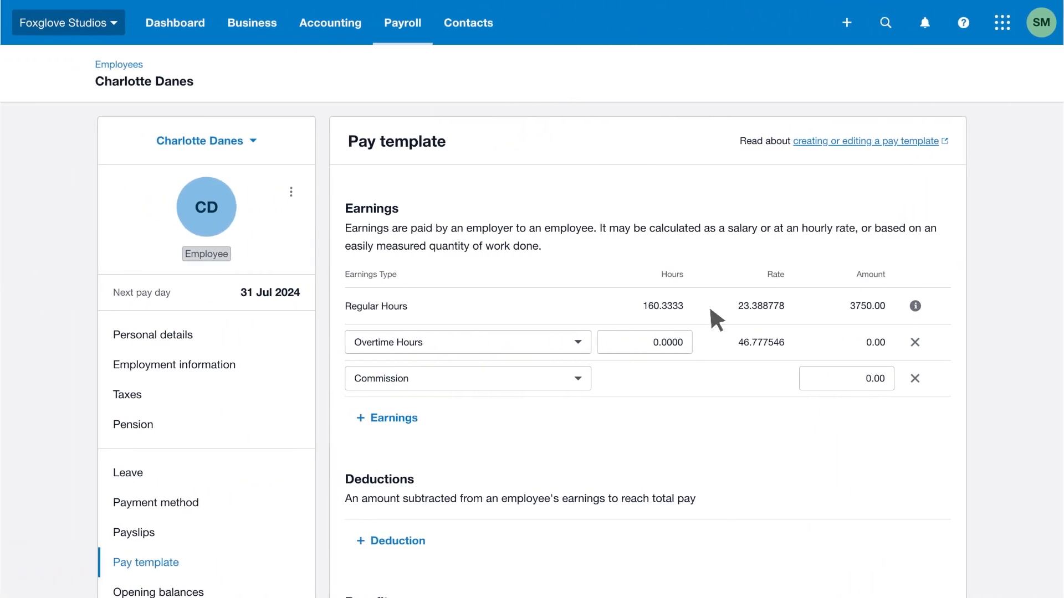
Step: Add a Child care vouchers deduction line to the employee's pay template
scroll(711, 311, "down", 2)
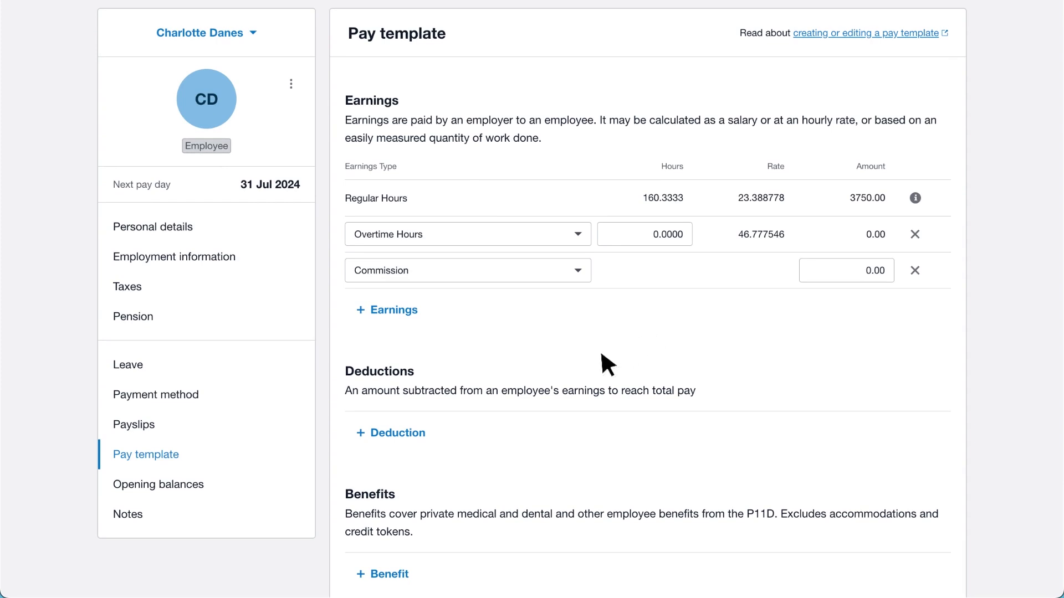
left_click(431, 426)
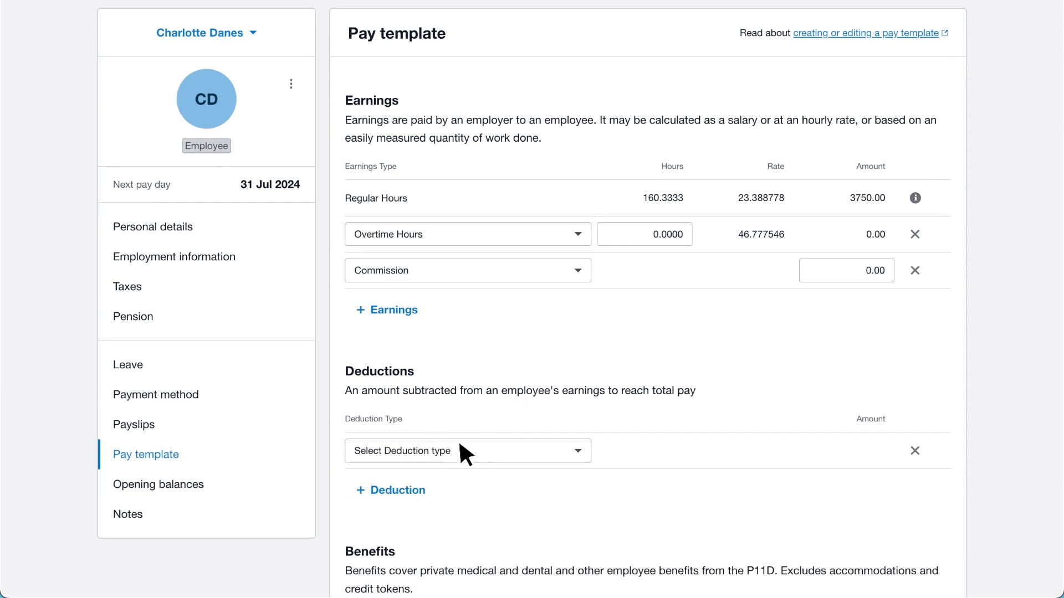
left_click(471, 450)
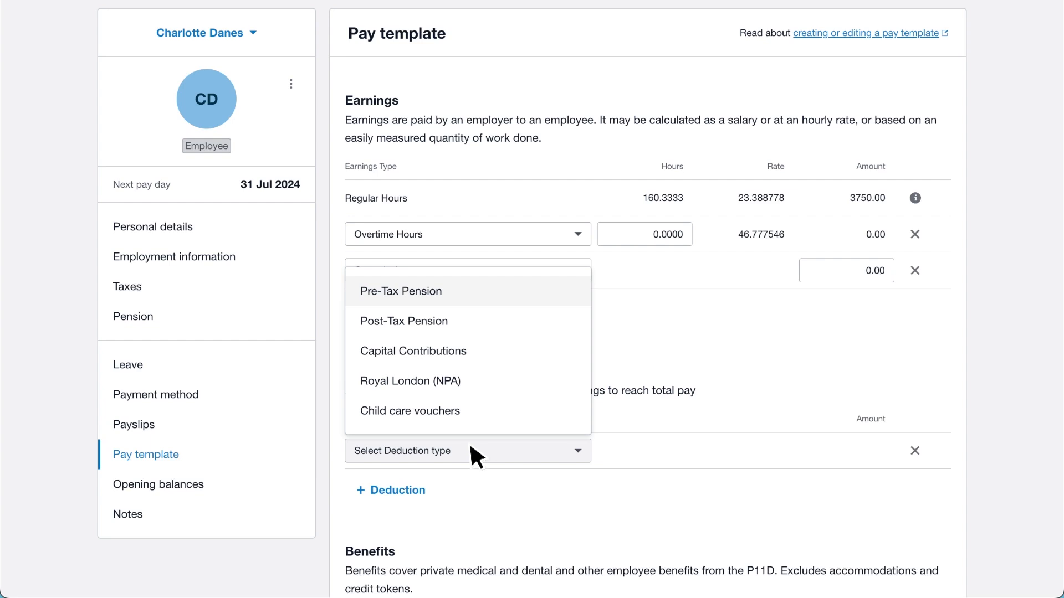
left_click(471, 412)
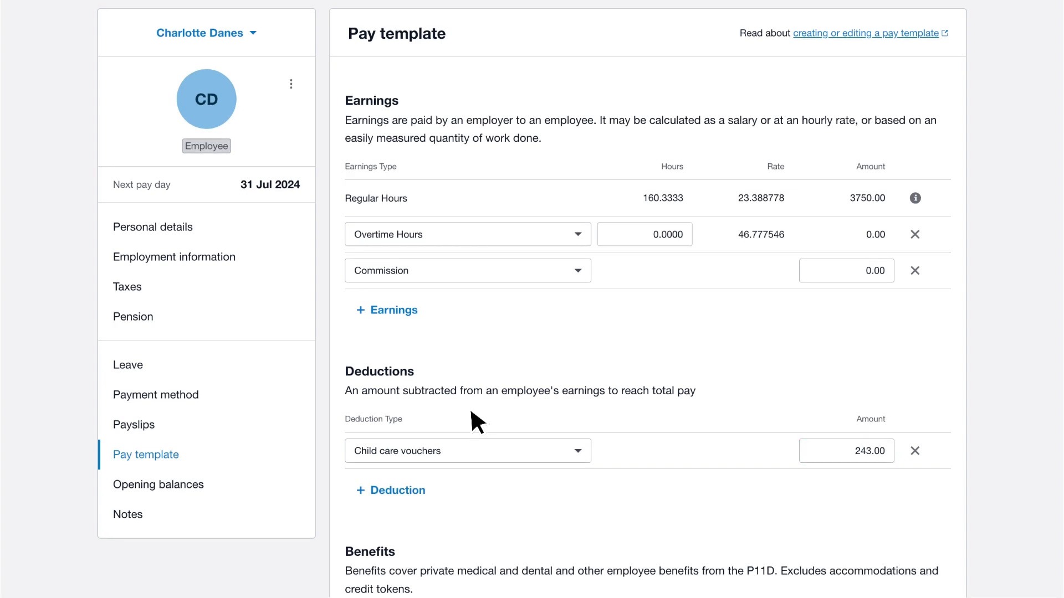
Step: Add the BUPA health benefit to the pay template
scroll(471, 413, "down", 3)
scroll(472, 413, "down", 10)
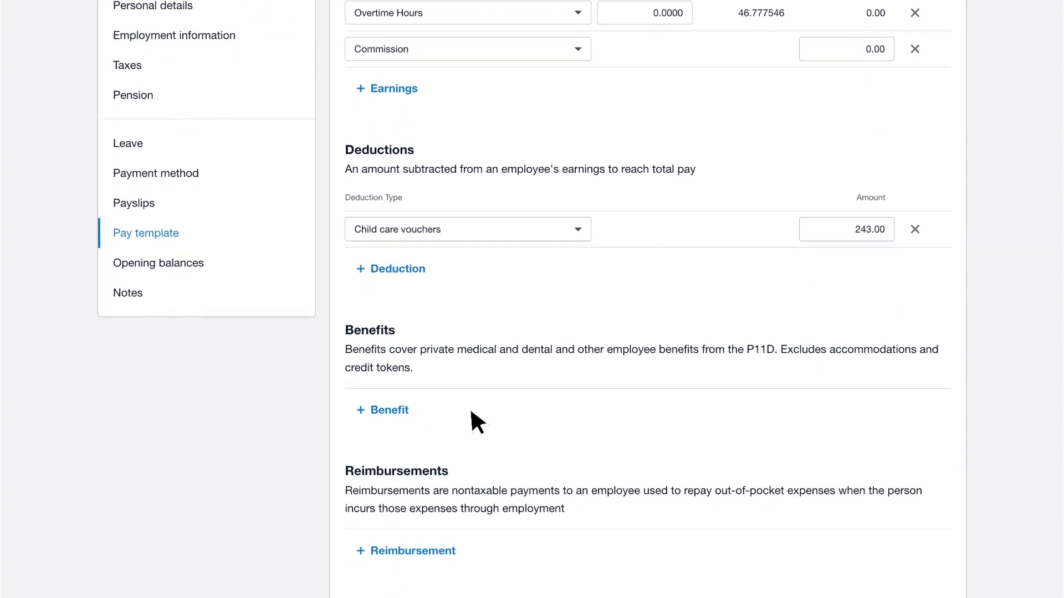
scroll(472, 413, "down", 1)
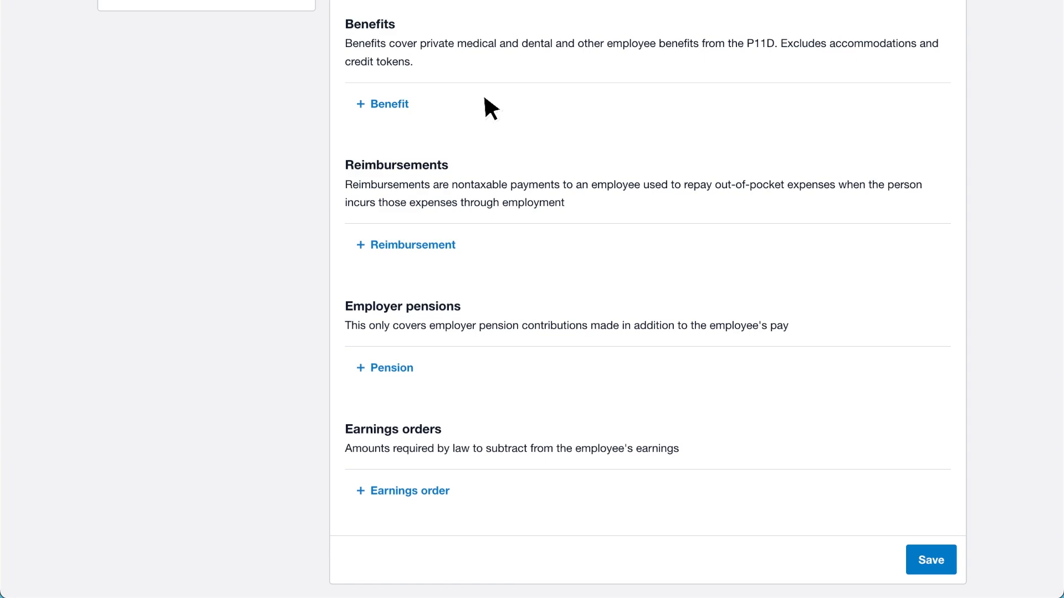
left_click(410, 106)
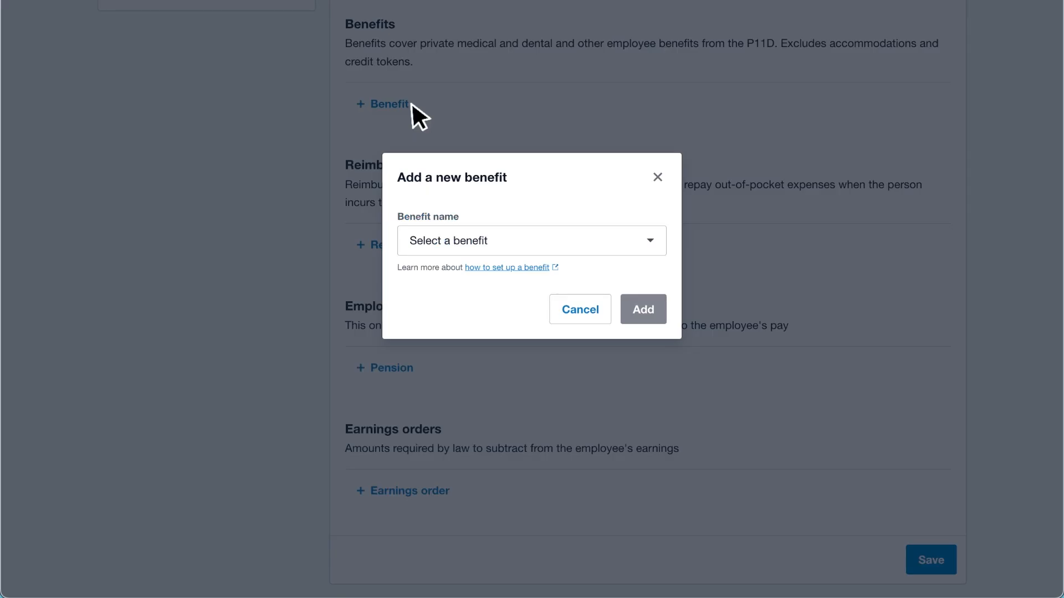
left_click(577, 238)
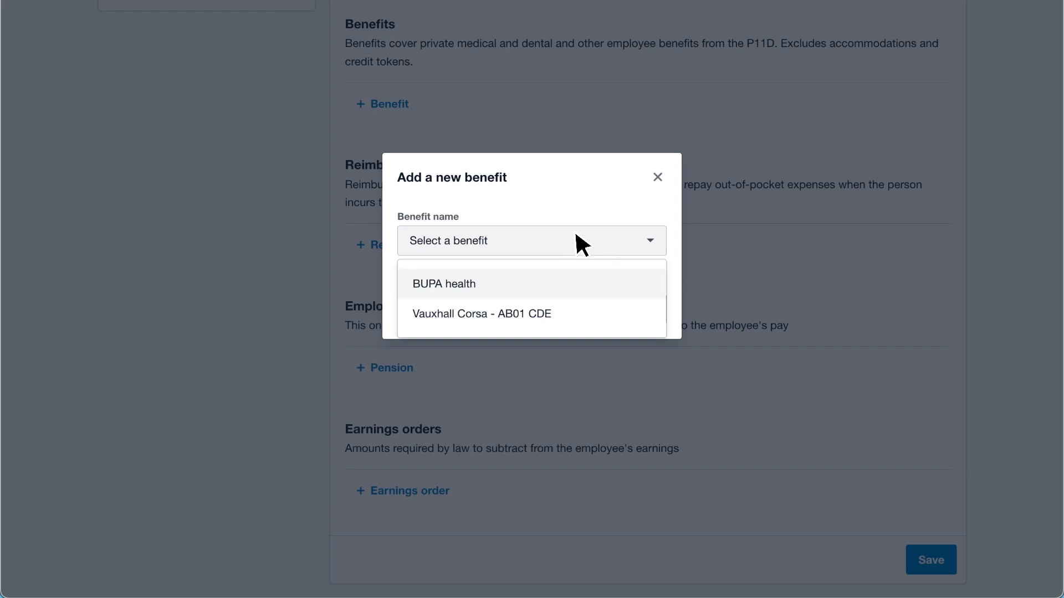
left_click(595, 280)
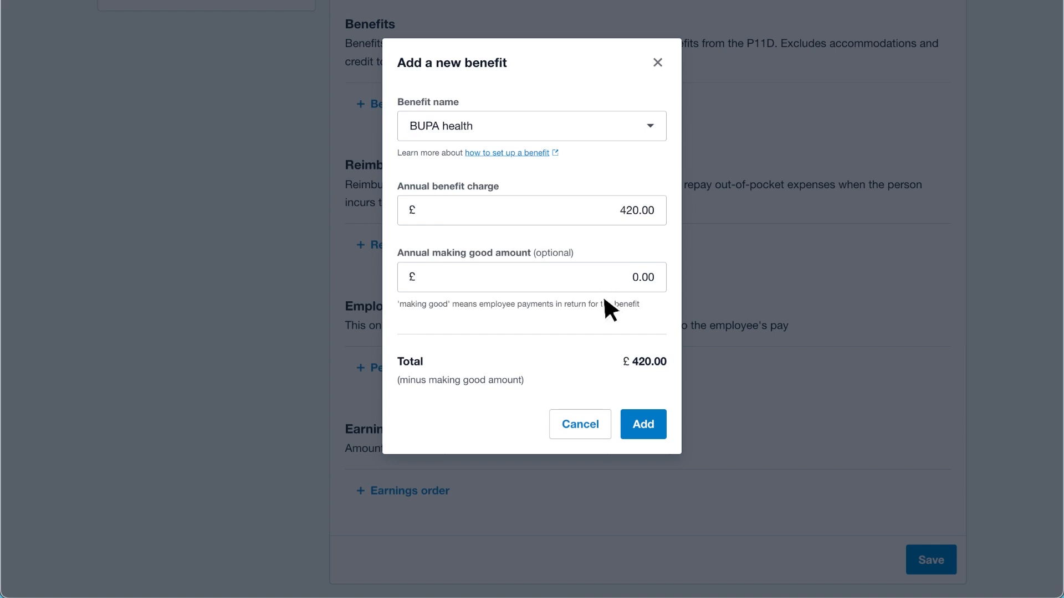
left_click(661, 425)
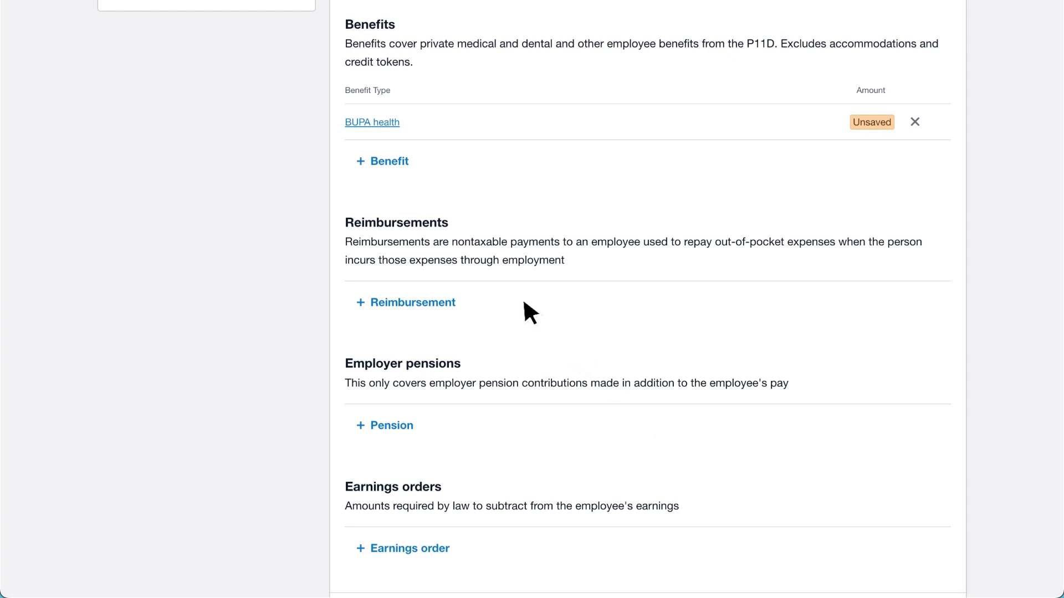
Step: Add a Mileage reimbursement line with the description Mileage claim
left_click(464, 295)
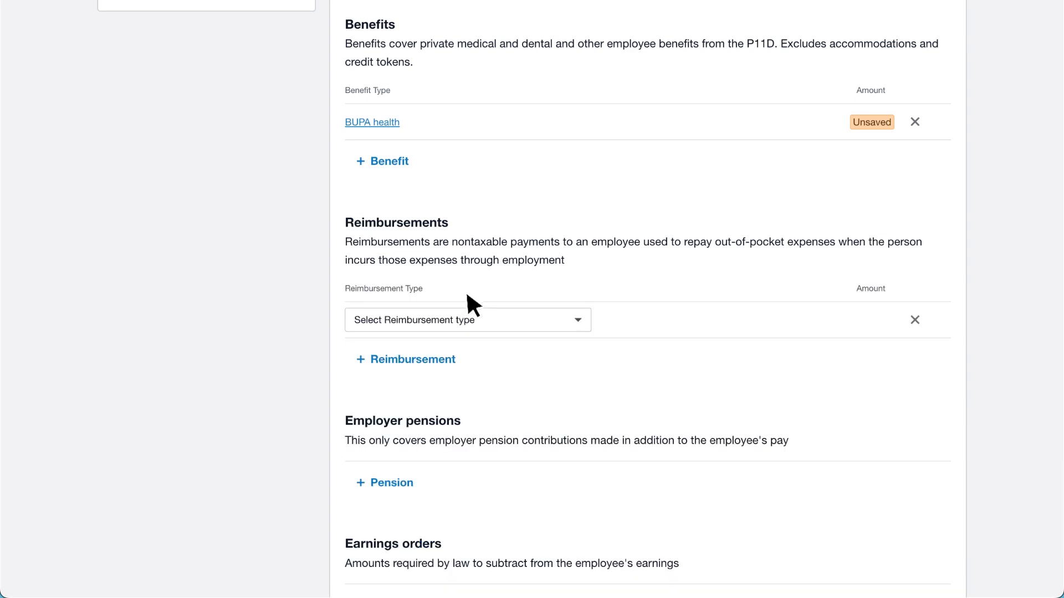
left_click(510, 317)
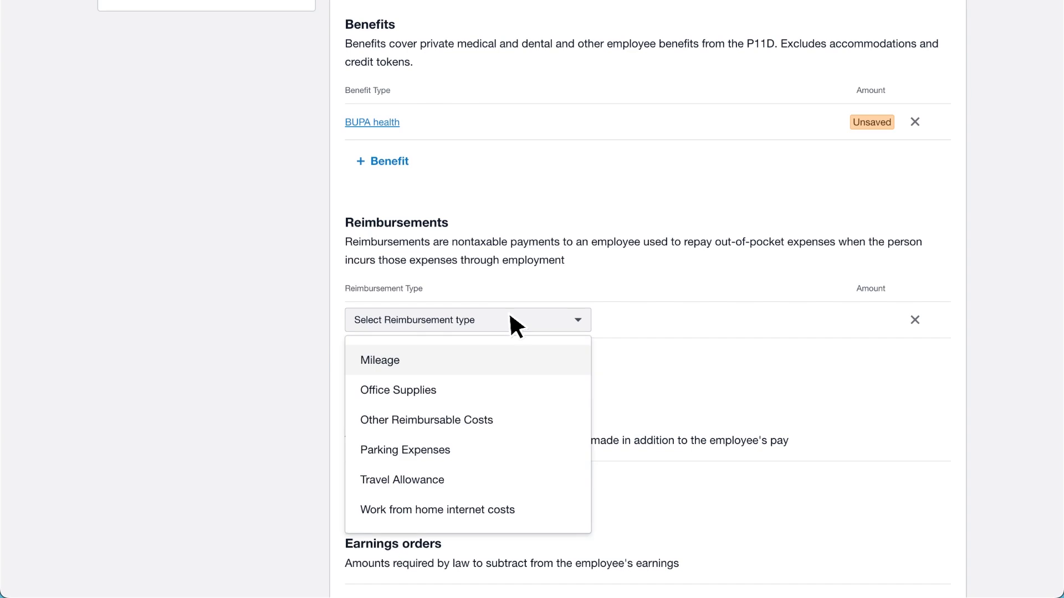
left_click(523, 358)
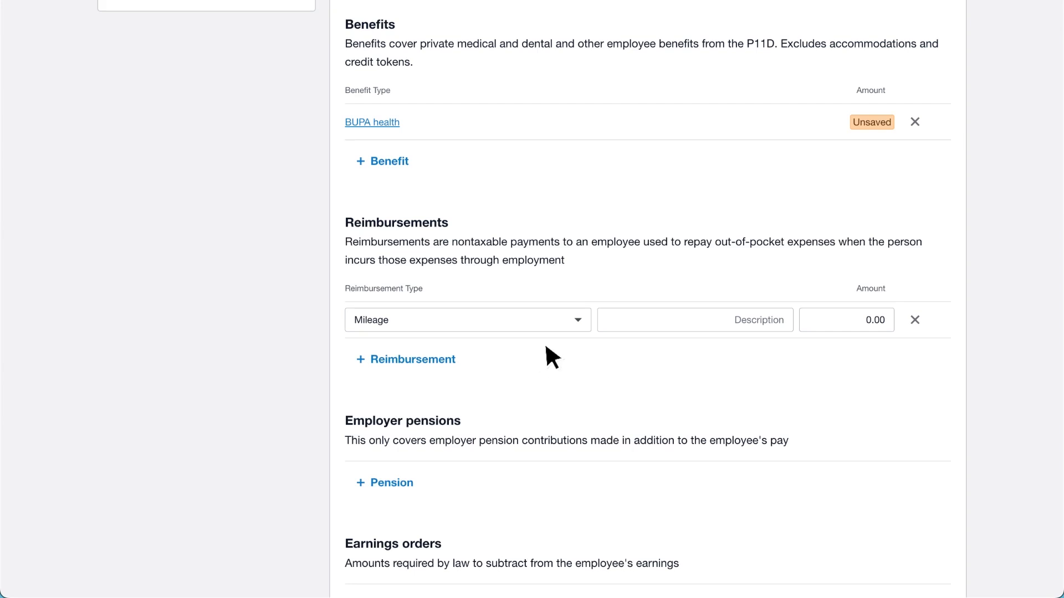
left_click(609, 320)
type("Mileage claim")
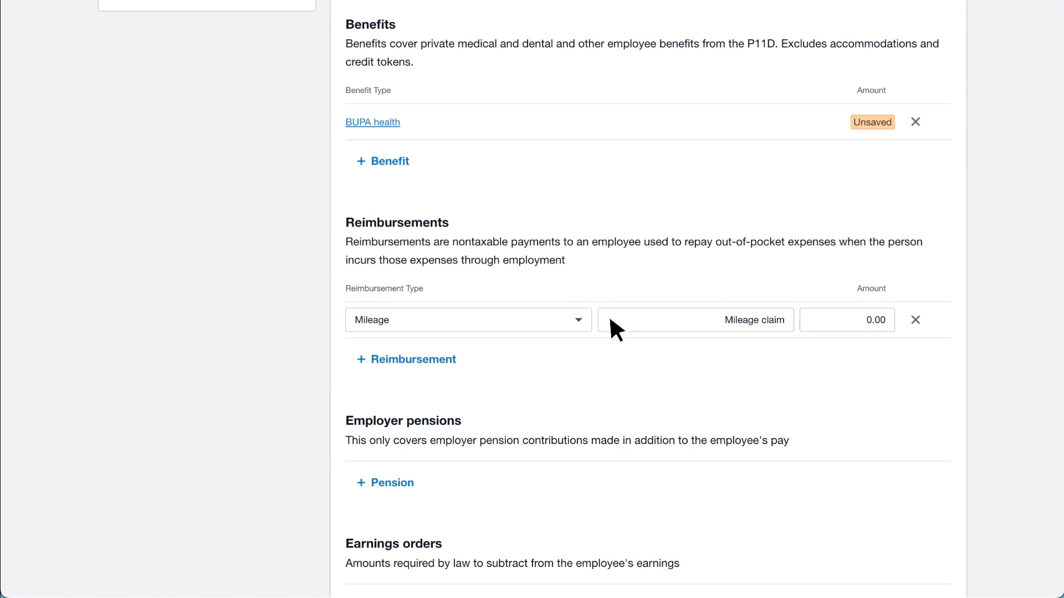
key("Tab")
scroll(610, 320, "down", 2)
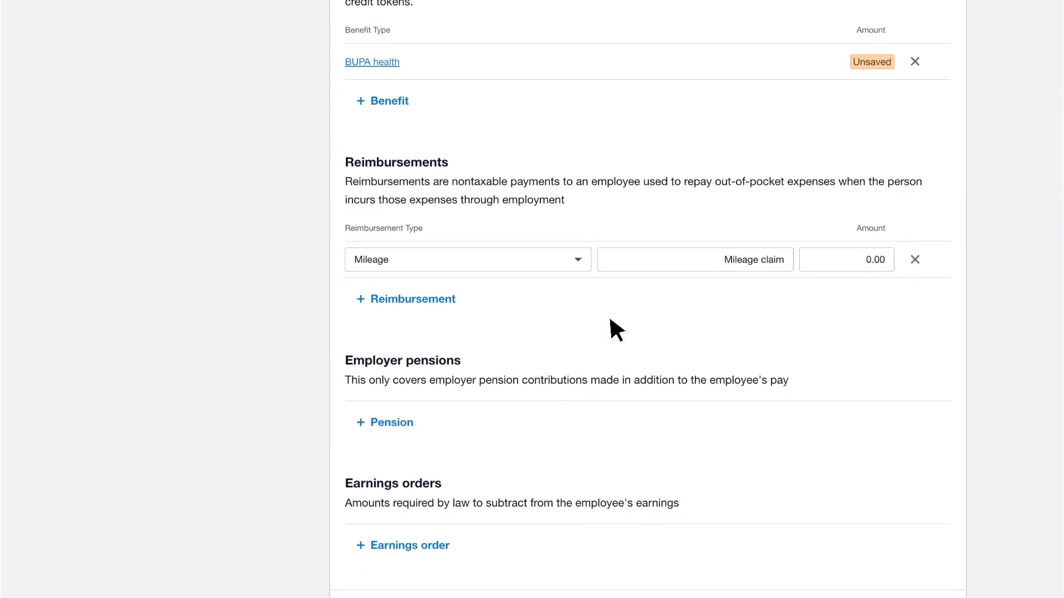
left_click(417, 416)
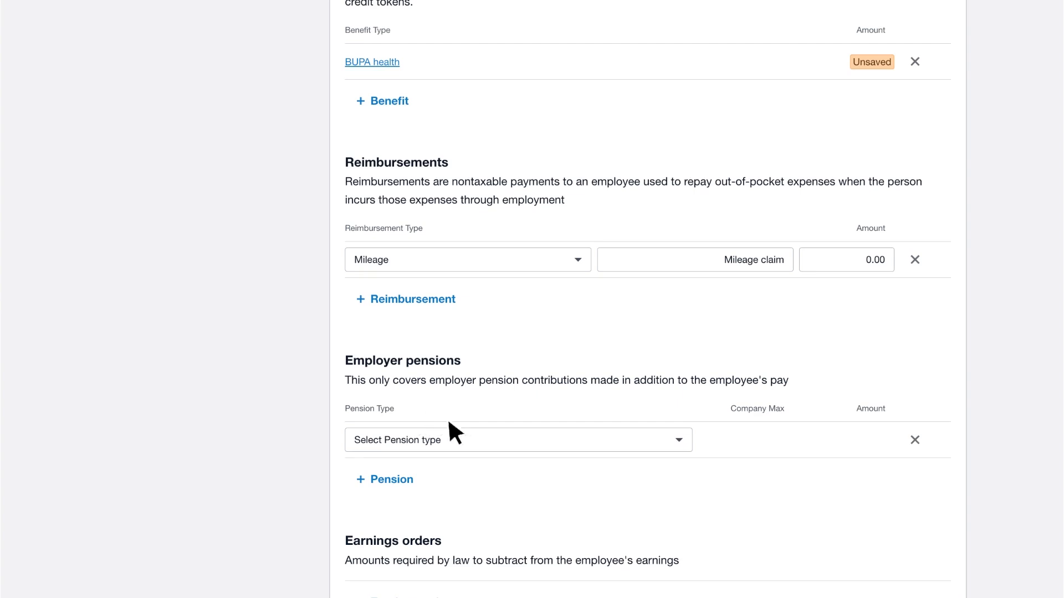
left_click(503, 437)
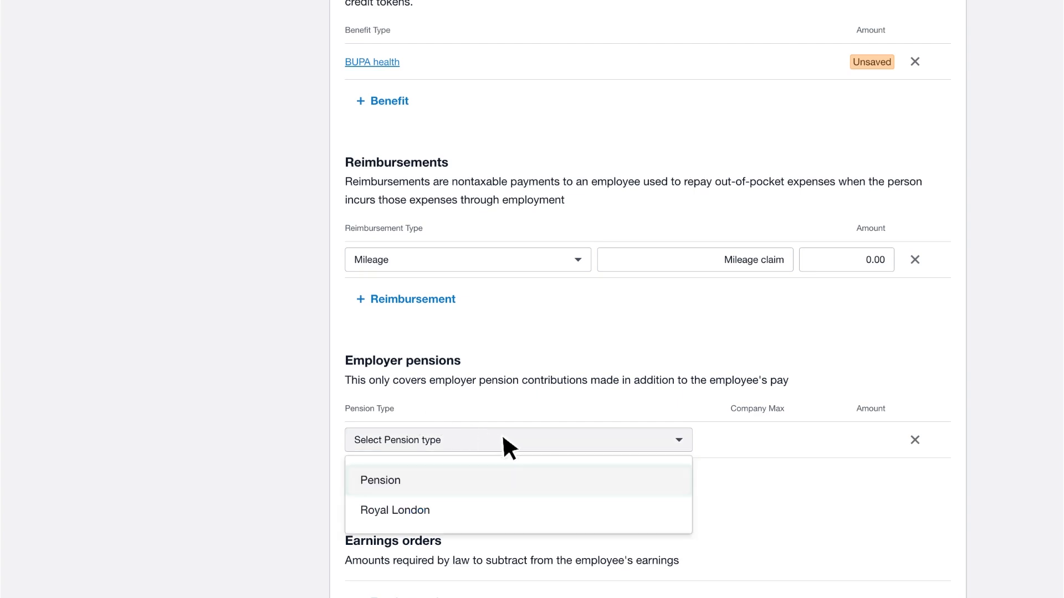
key("Down")
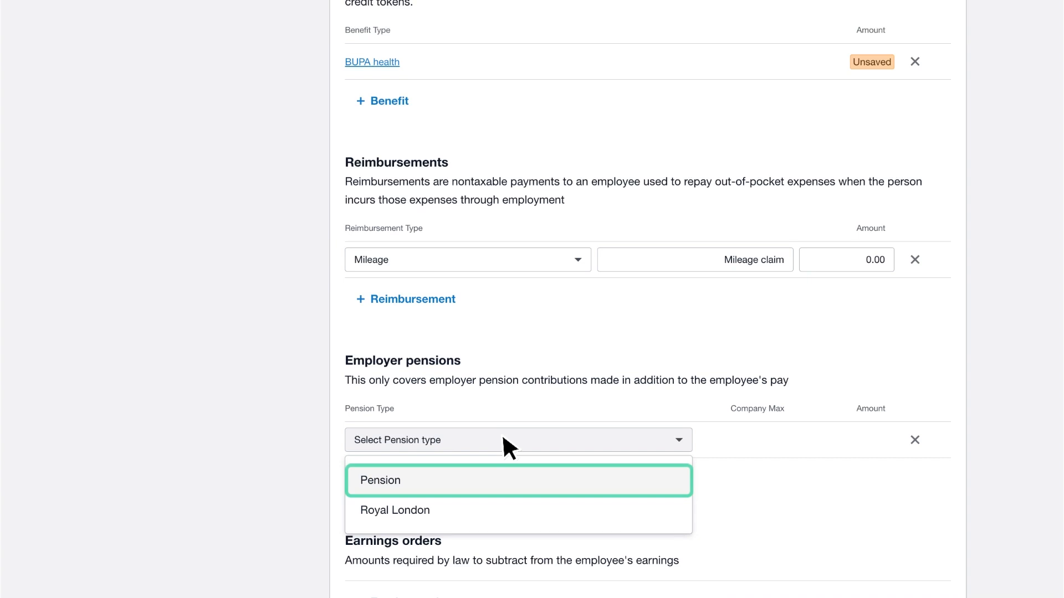
key("Down")
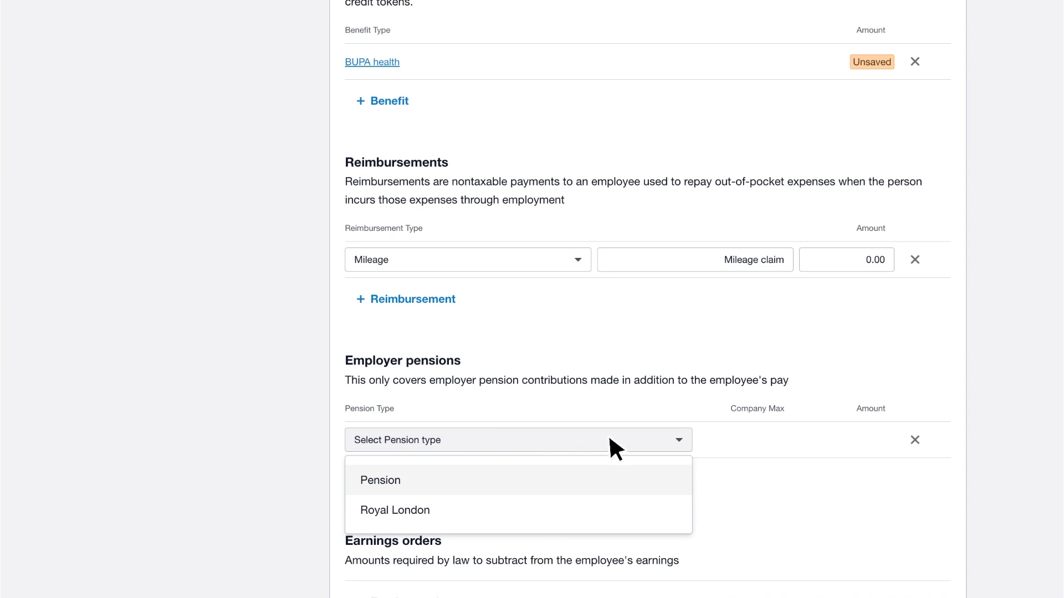
left_click(921, 442)
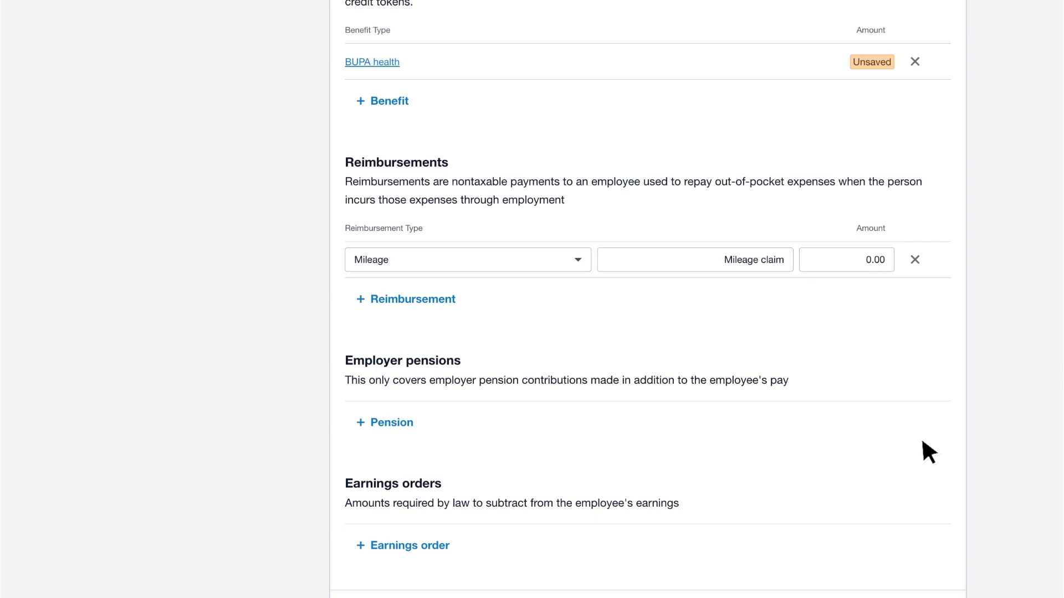
scroll(922, 441, "down", 2)
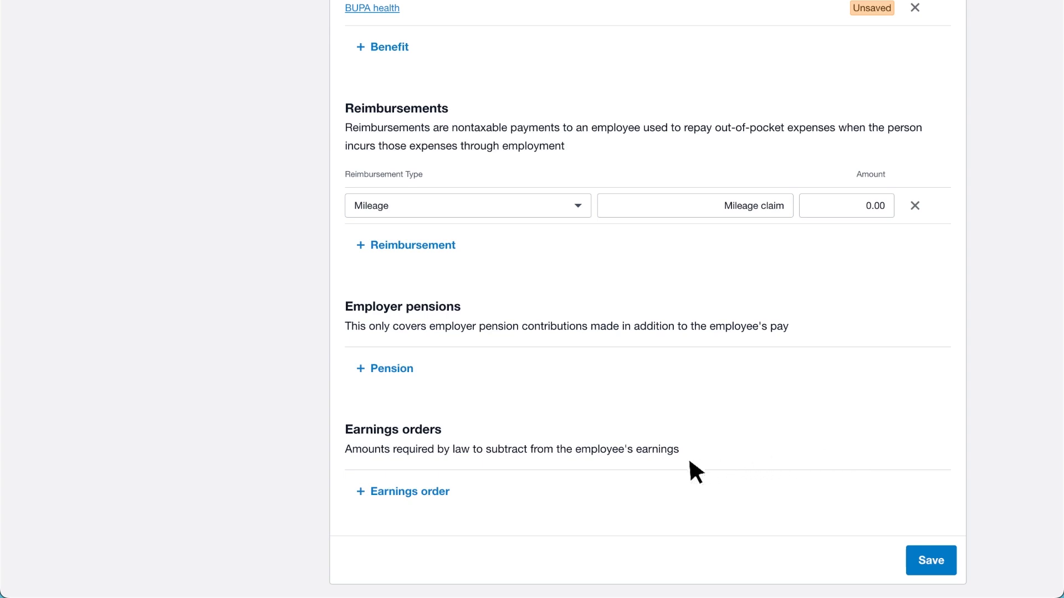
left_click(457, 486)
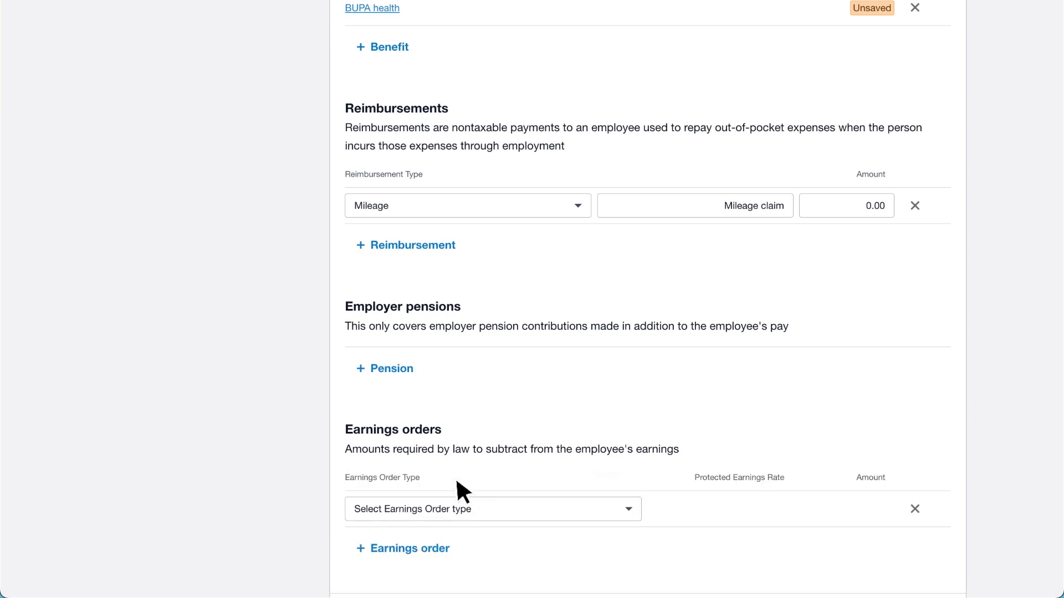
left_click(487, 508)
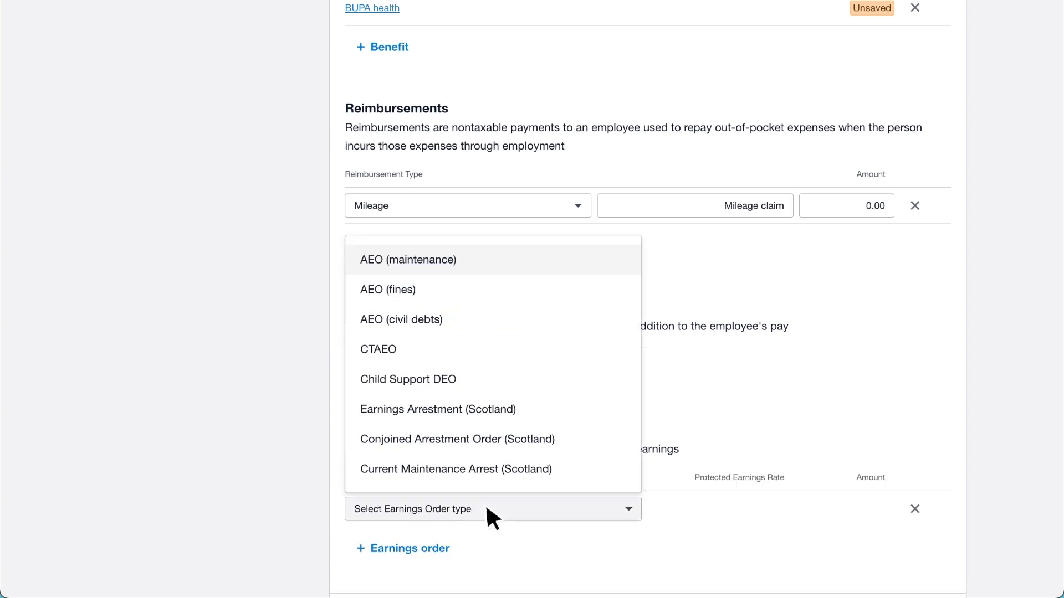
left_click(473, 258)
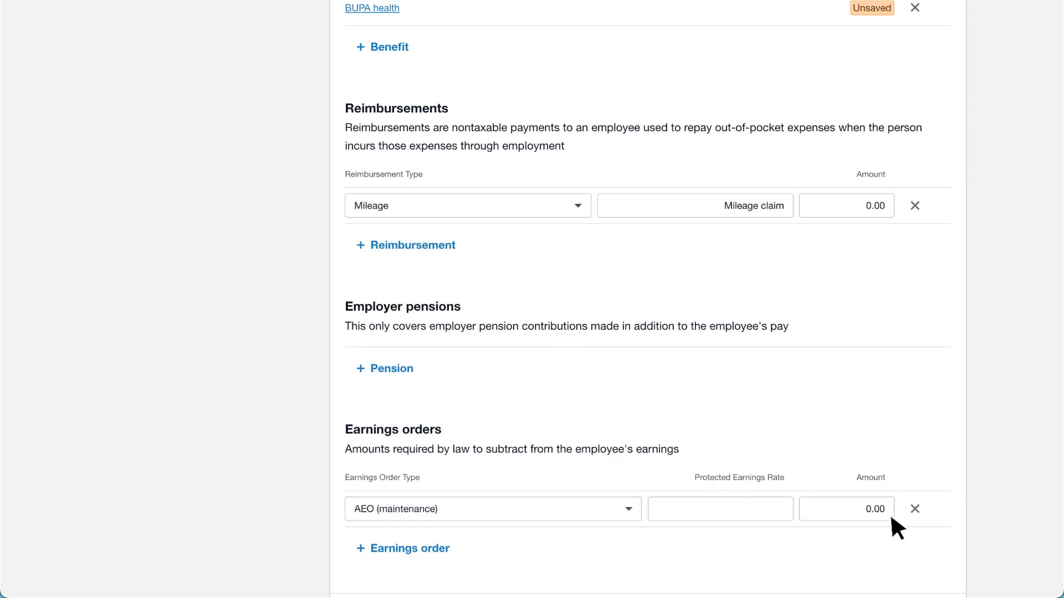
left_click(915, 509)
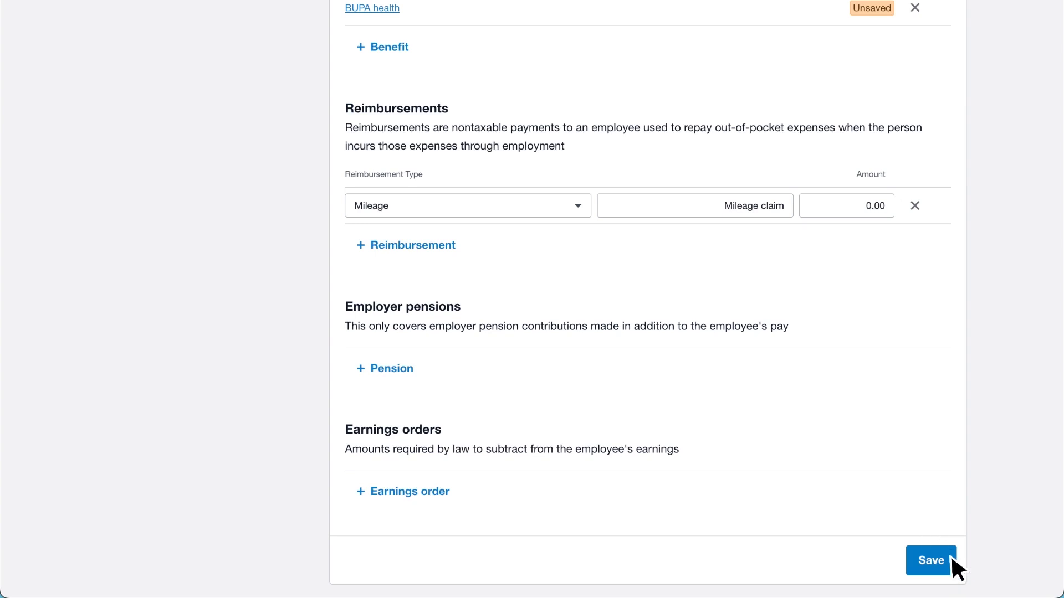
Step: Save the pay template
left_click(931, 560)
scroll(950, 554, "up", 5)
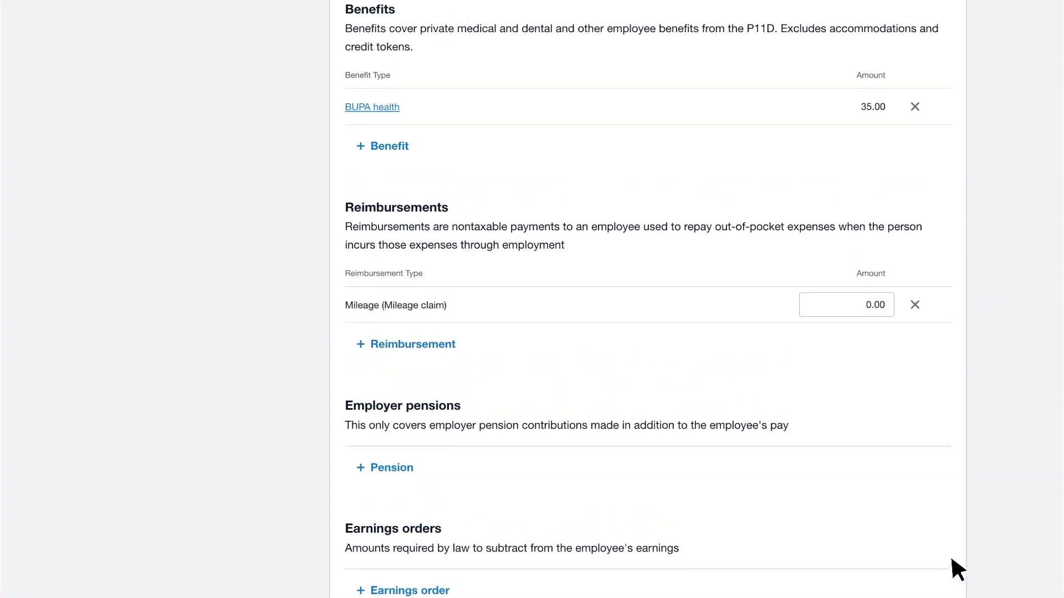
scroll(952, 560, "up", 10)
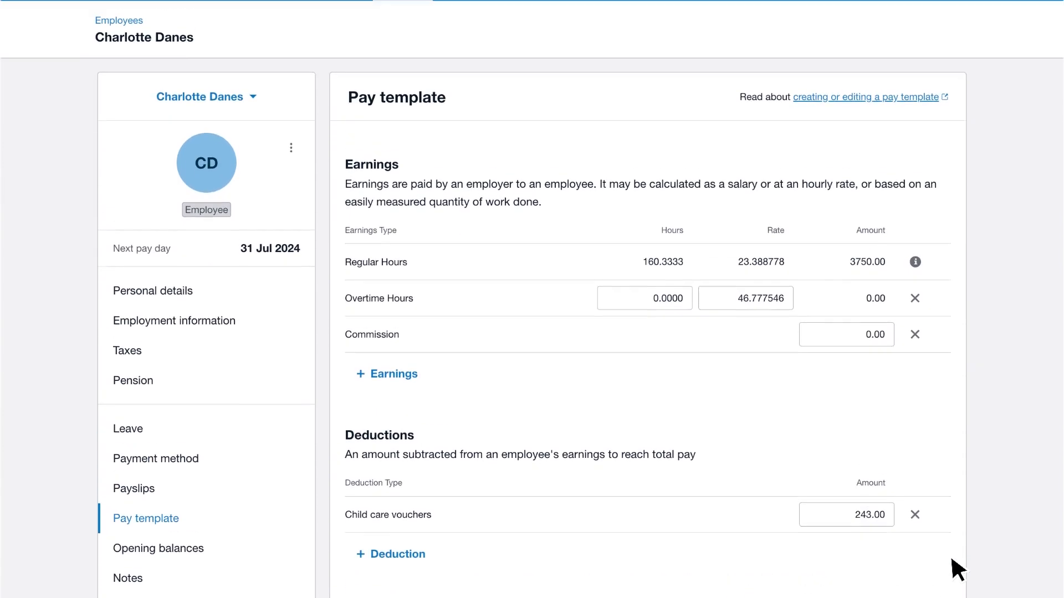